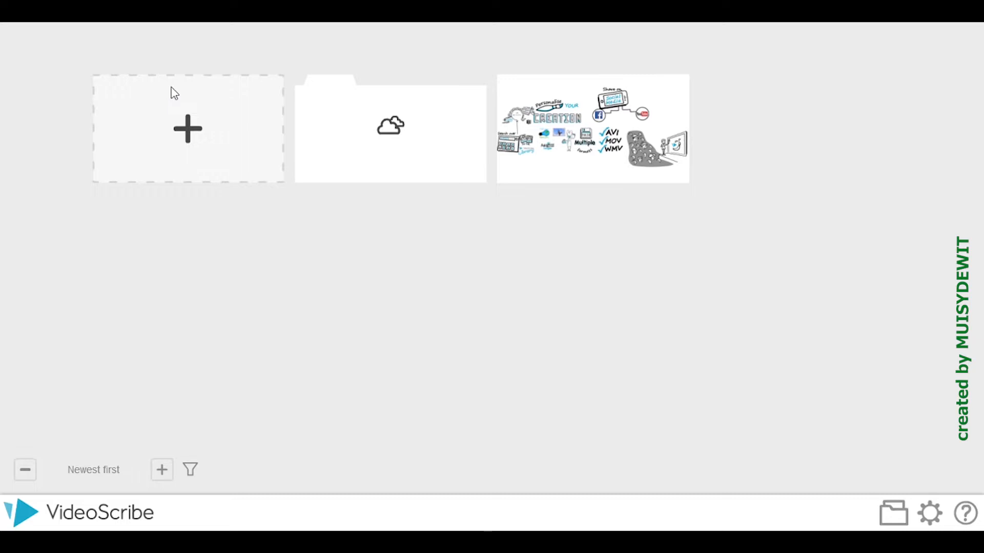
- Import the Board image into a new scribe and enlarge it until it nearly fills the canvas
left_click(244, 128)
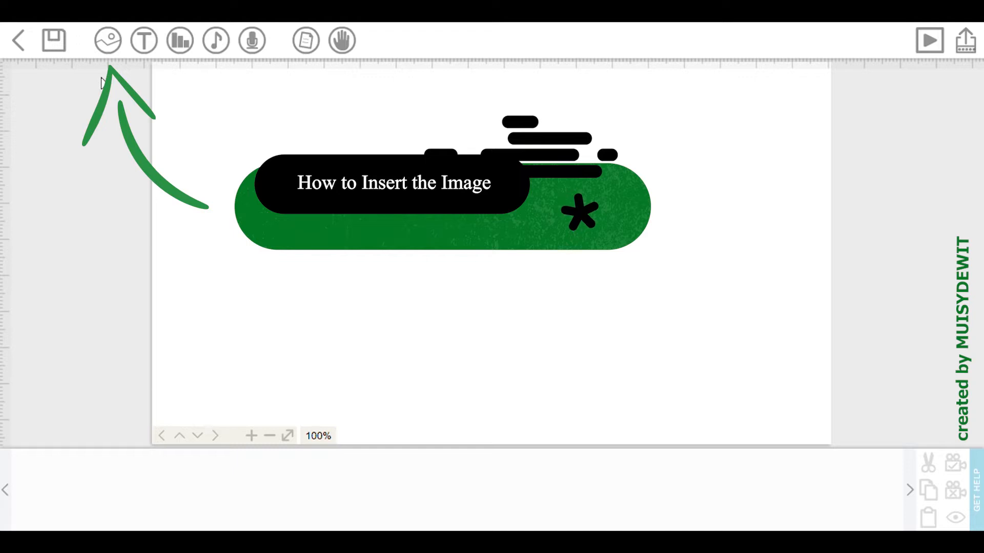
left_click(108, 40)
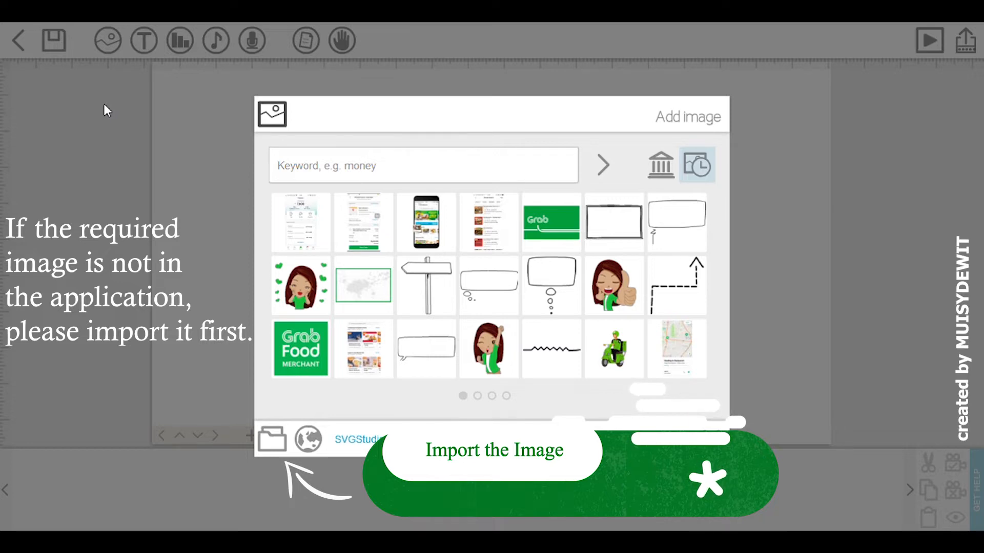
left_click(273, 443)
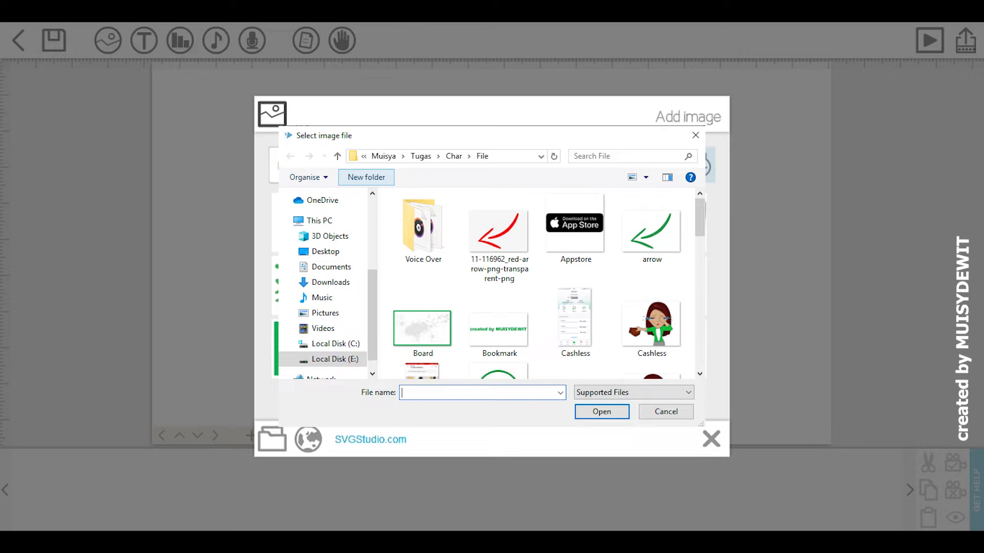
double_click(407, 338)
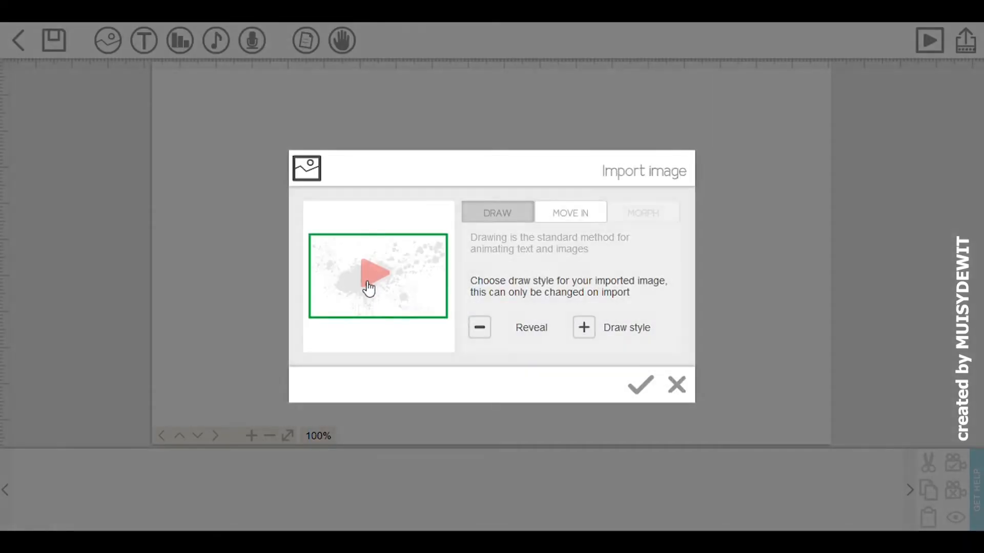
left_click(636, 396)
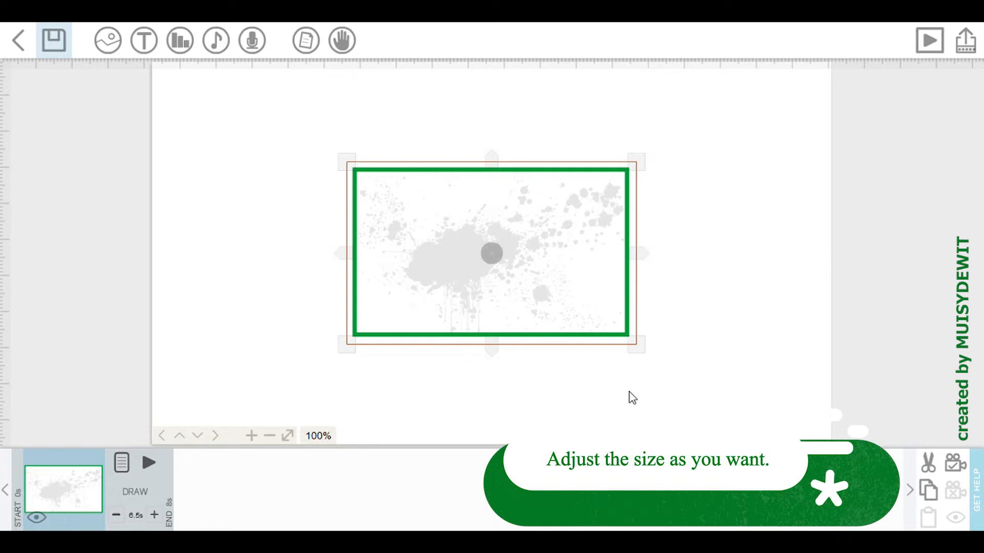
left_click_drag(638, 164, 796, 72)
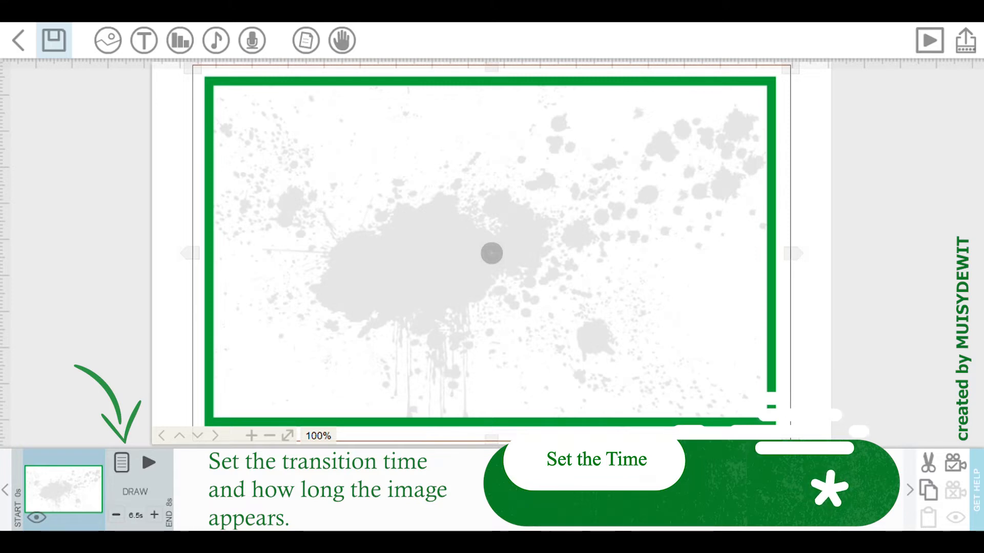
- Set the Board image's timing to animate 4.0 s, pause 0.0 s and transition 0.5 s
left_click(121, 462)
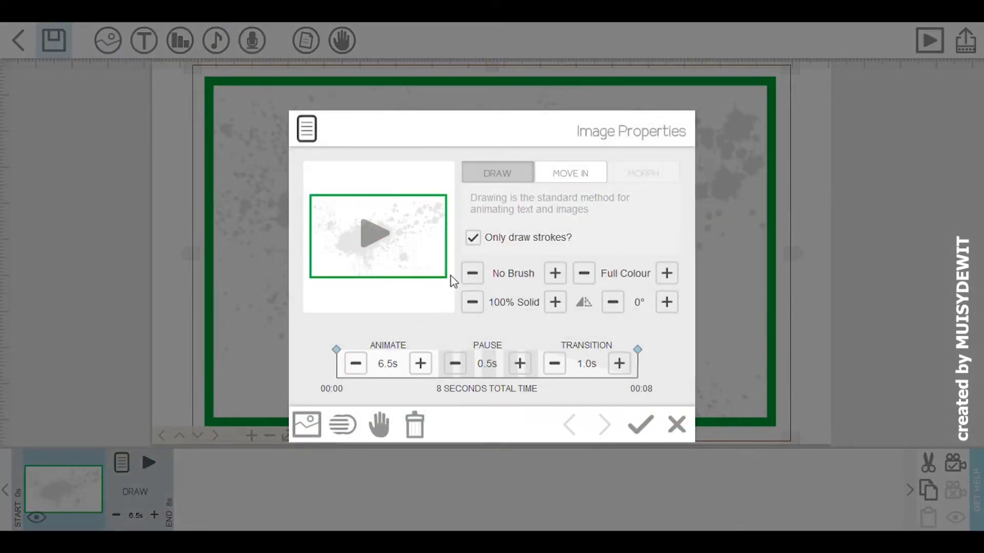
left_click(356, 364)
left_click(355, 364)
left_click(355, 364)
left_click(356, 364)
left_click(355, 364)
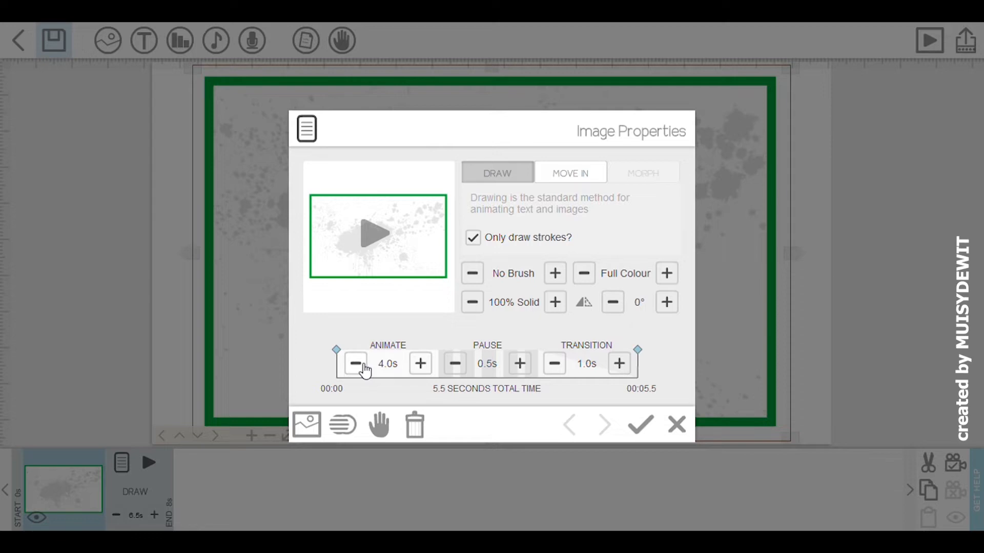
left_click(455, 365)
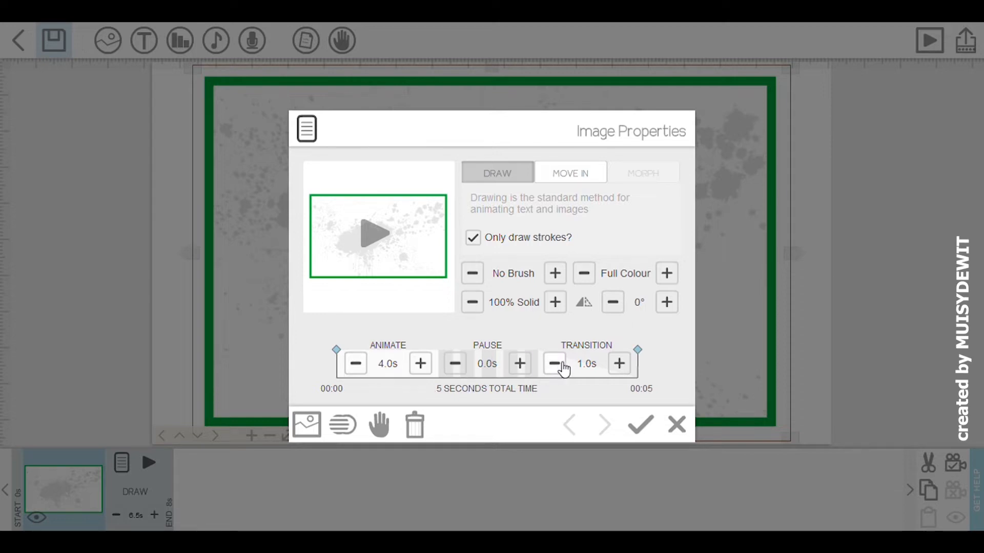
left_click(555, 363)
left_click(554, 363)
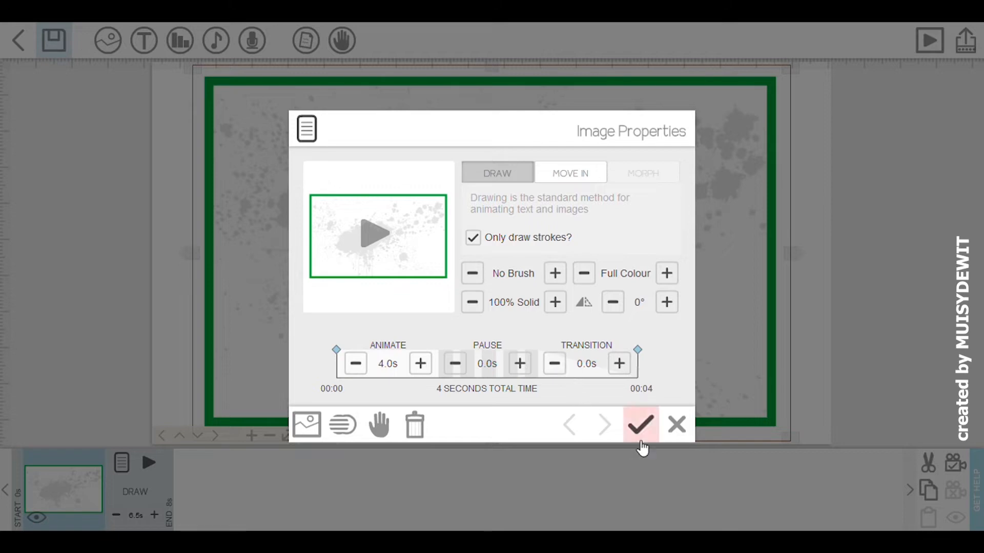
left_click(619, 364)
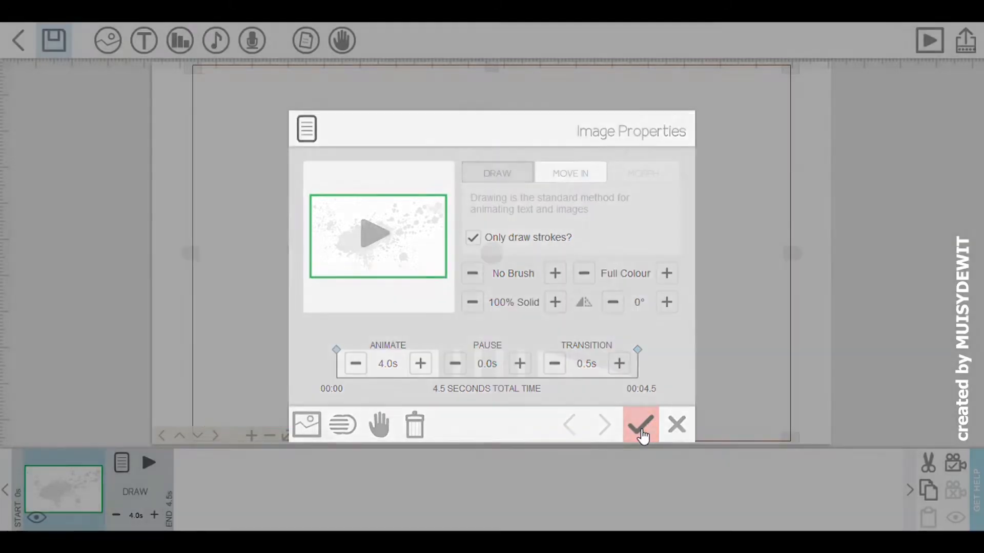
left_click(642, 434)
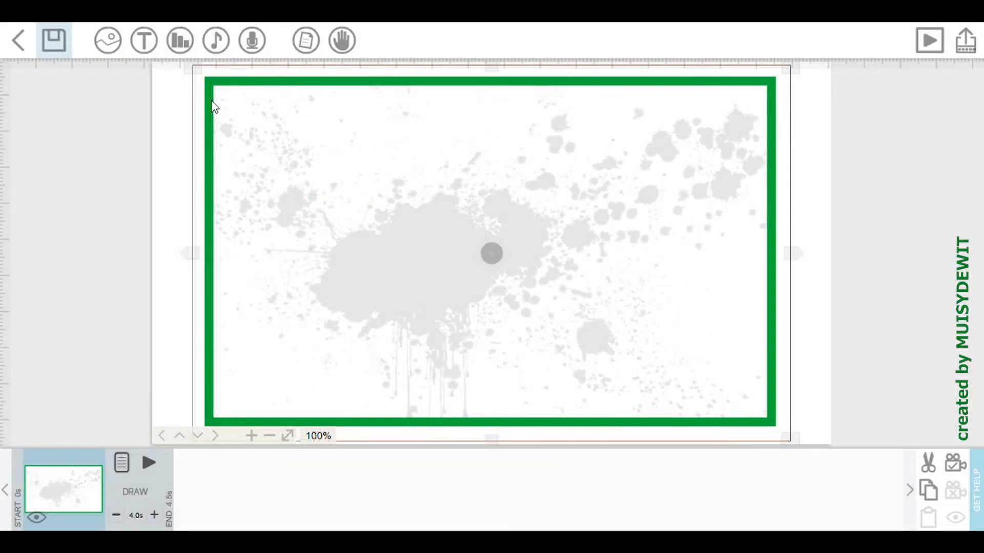
- Insert the Grab logo image, shrink it and place it on the board just left of centre
left_click(107, 40)
scroll(570, 332, "down", 2)
left_click(499, 237)
left_click_drag(633, 398, 550, 314)
left_click_drag(532, 287, 409, 278)
left_click_drag(432, 306, 425, 297)
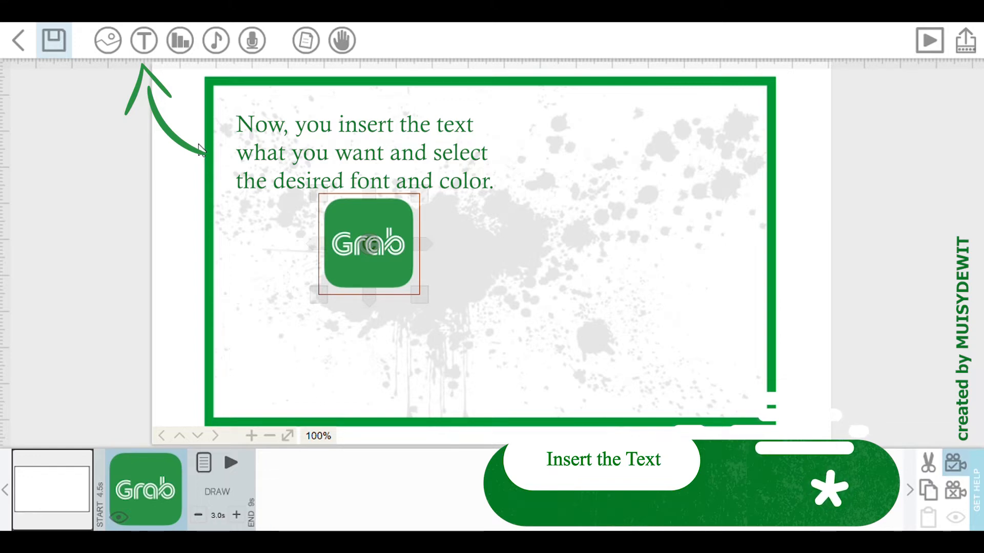
- Add the text "Grab" in green Arial Black and place it beside the upper half of the logo
left_click(144, 41)
type("Grab")
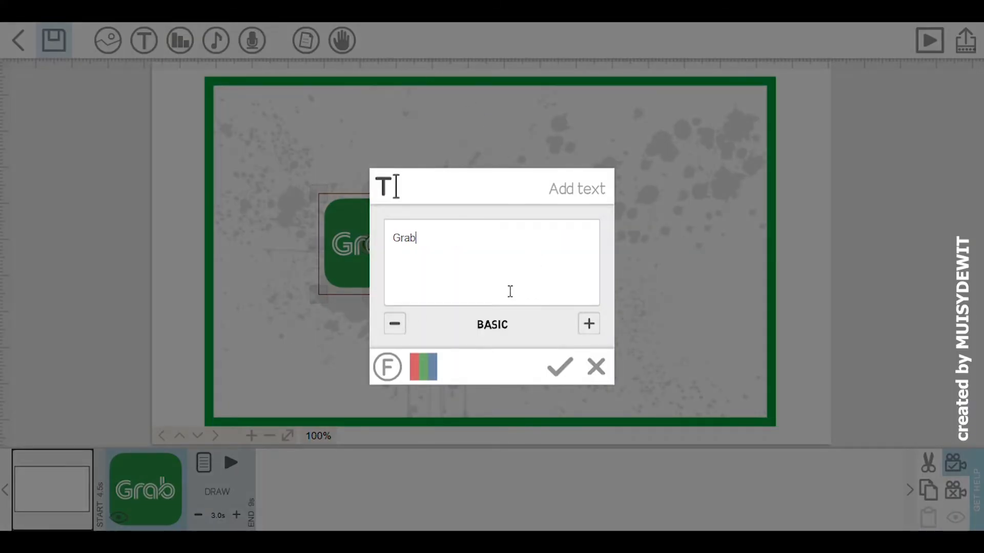
left_click(423, 374)
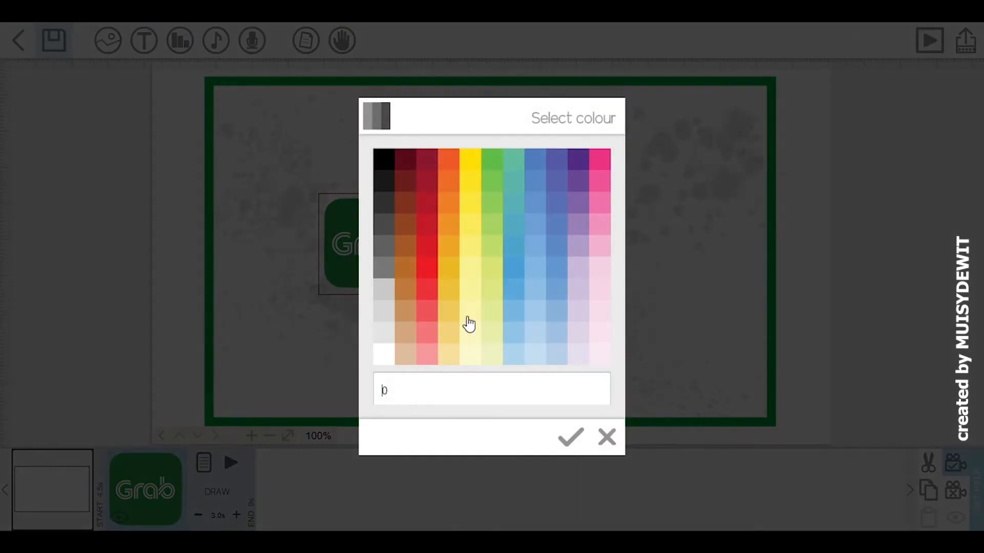
left_click(502, 169)
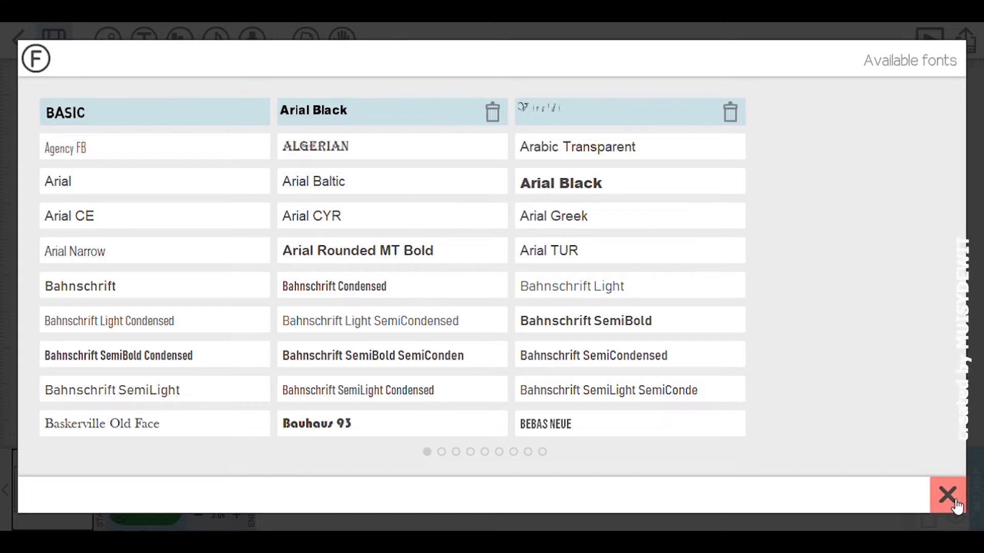
left_click(950, 499)
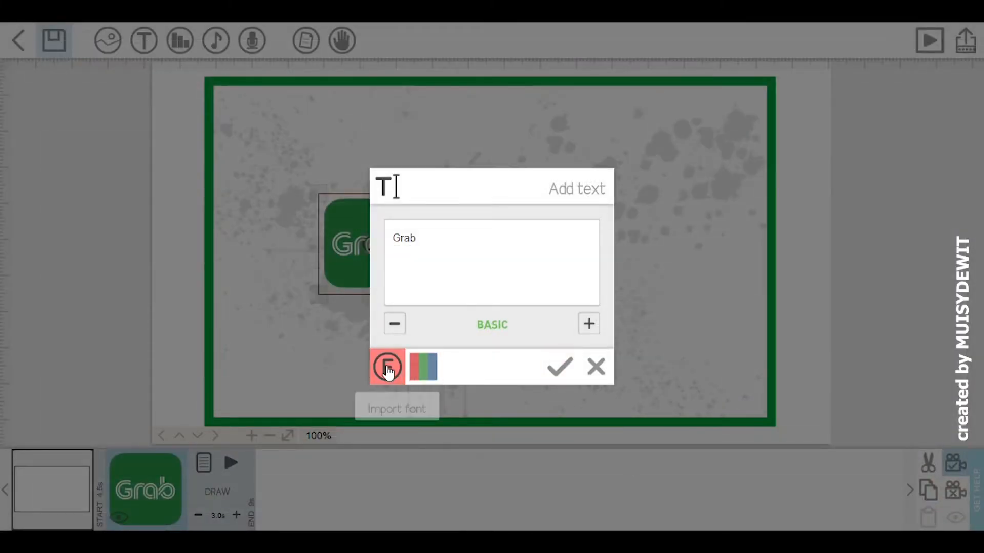
left_click(387, 367)
left_click(552, 190)
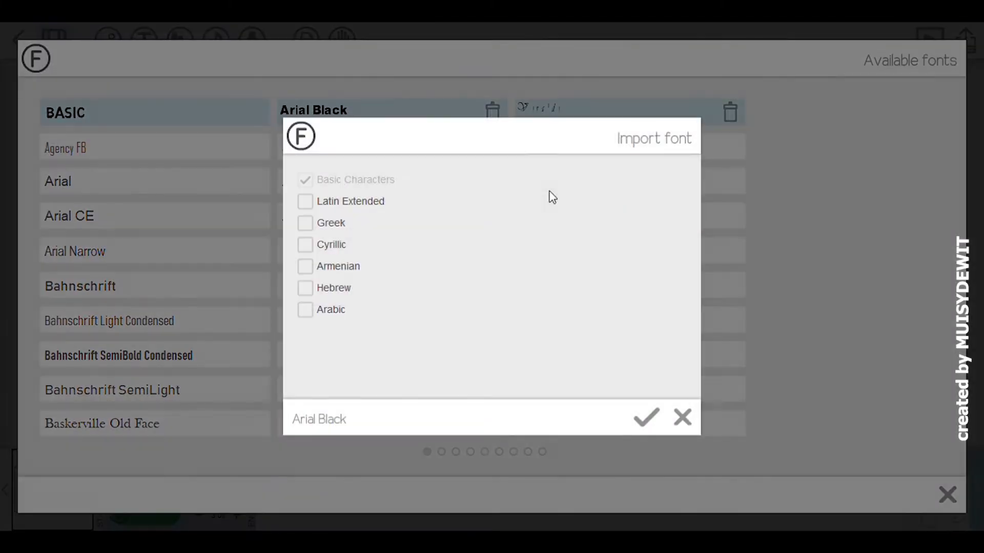
left_click(682, 414)
left_click(561, 379)
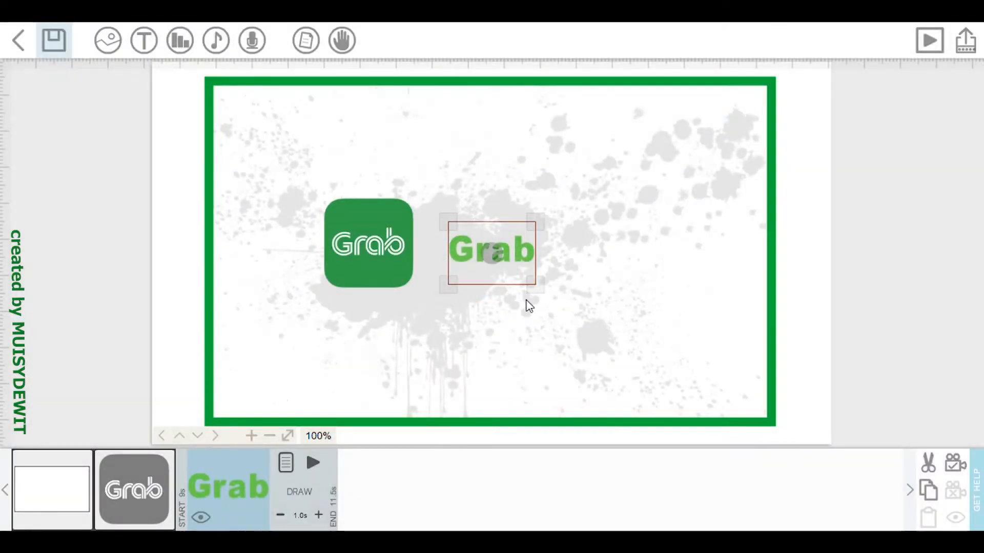
left_click_drag(532, 283, 526, 212)
- Add the text "Review" in black Arial Black, scaled down, directly below the Grab text
left_click(144, 40)
type("Review")
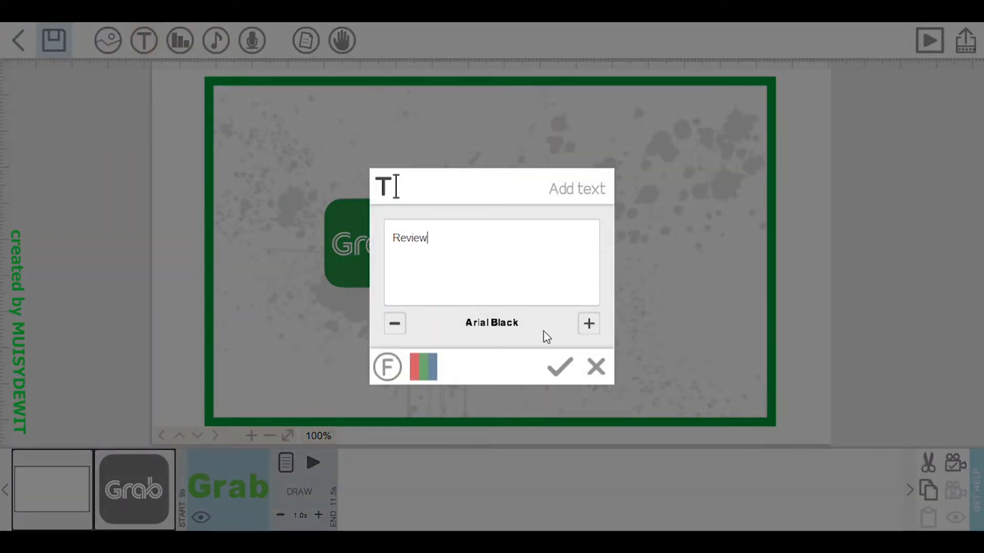
left_click(559, 367)
left_click_drag(556, 285, 527, 243)
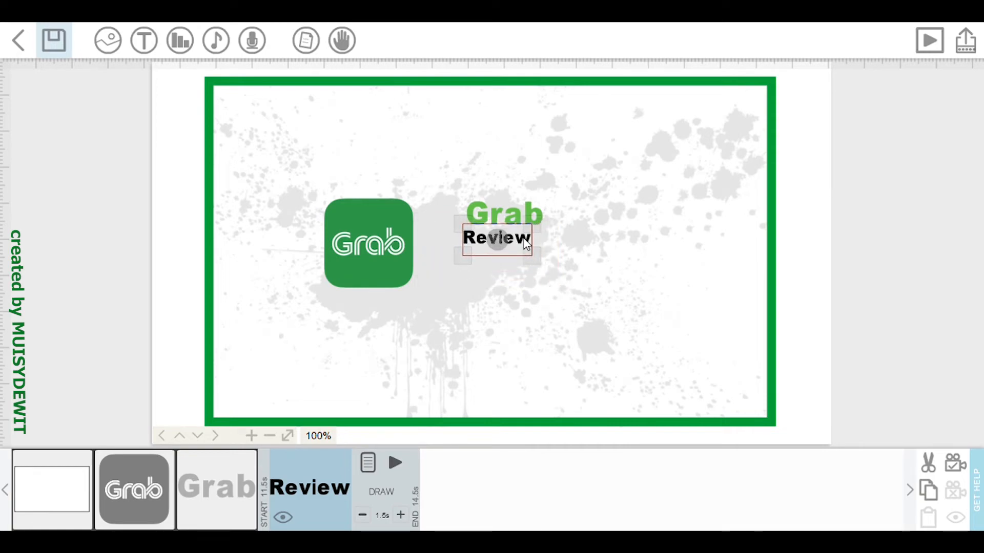
- Add the text "Video Storyboard", scale it down and line it up beneath the Review text
left_click(144, 40)
type("Video Storyboard")
left_click(559, 366)
left_click_drag(647, 285, 574, 266)
left_click_drag(526, 240, 519, 247)
- Set the Grab text's pause to 0.0 s and its transition to 0.5 s
left_click(505, 215)
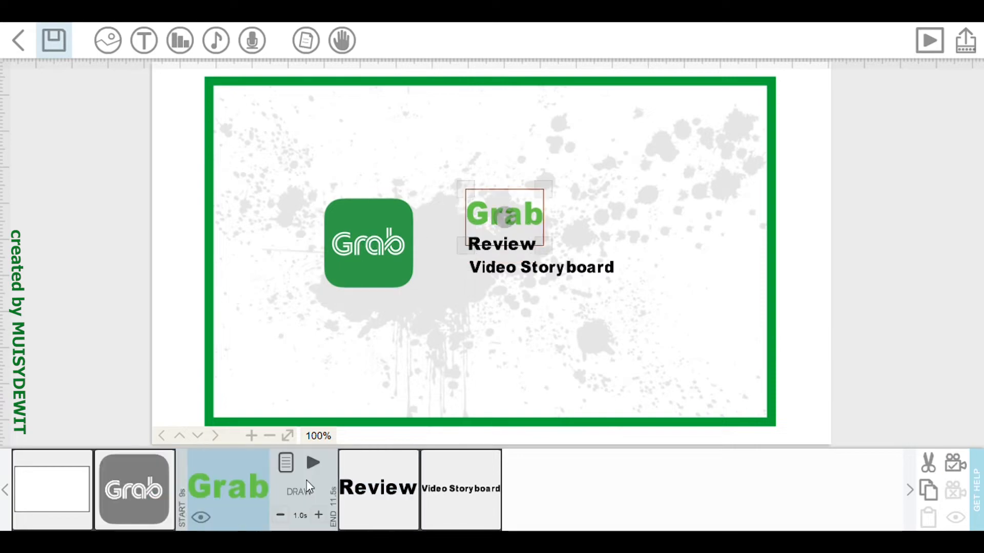
left_click(287, 473)
left_click(554, 364)
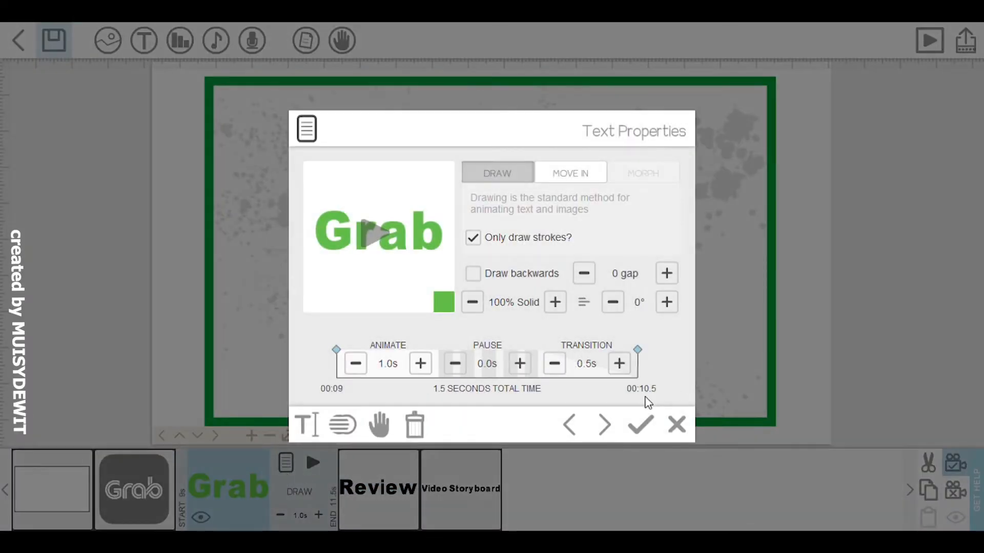
- Shorten the animate and transition times of the Review text and set its camera position
left_click(604, 424)
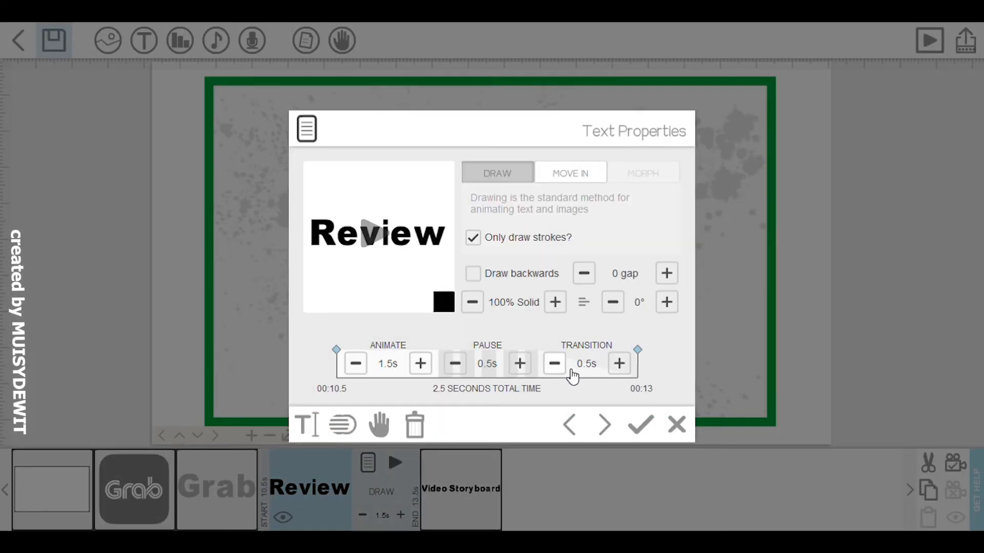
left_click(554, 363)
left_click(356, 364)
left_click(641, 424)
left_click(956, 463)
left_click(221, 488)
- Set the Video Storyboard text's animate time to 2.0 s and shorten its transition
double_click(454, 486)
left_click(355, 363)
left_click(356, 364)
left_click(554, 364)
left_click(638, 426)
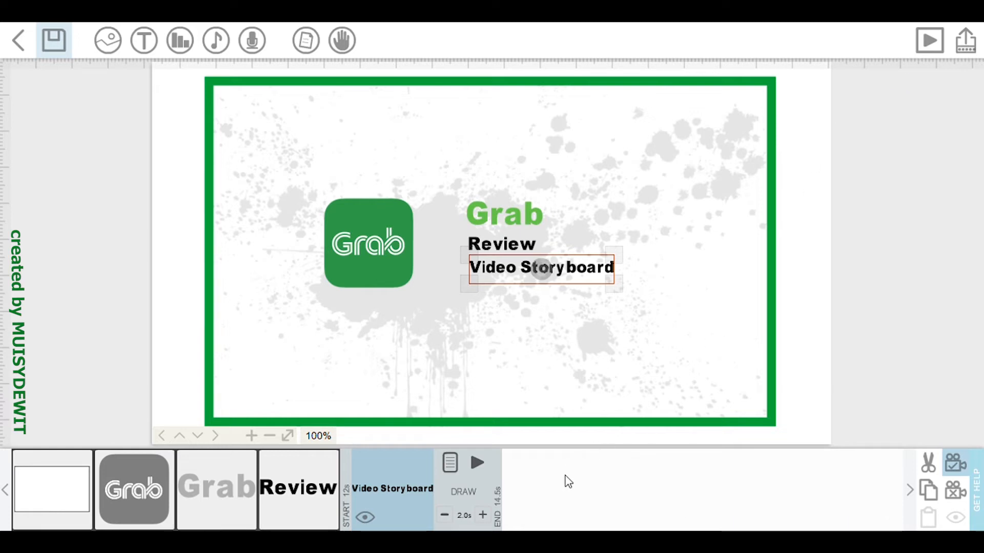
- Insert the Board image on an empty canvas area, enlarge it to nearly fill the view and set its camera position
left_click_drag(826, 372, 366, 372)
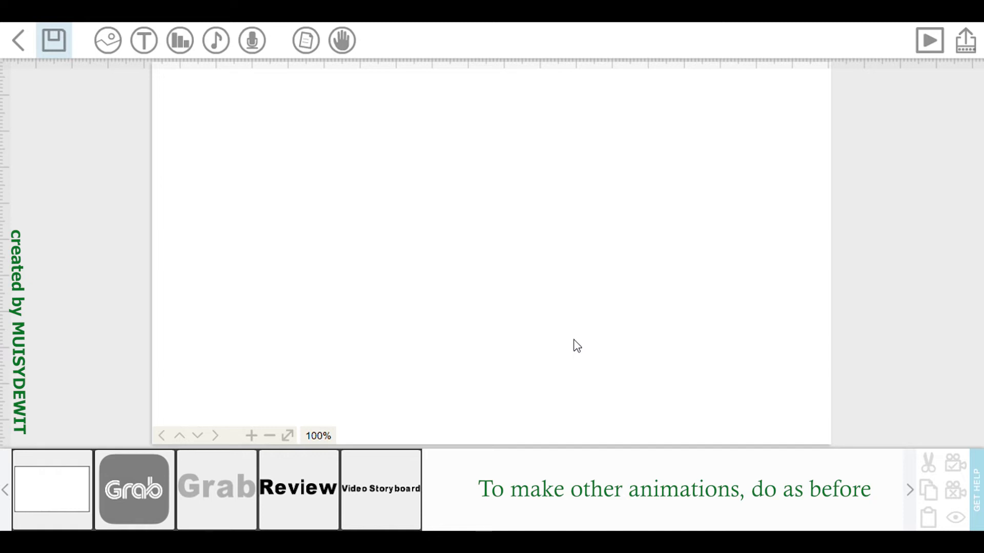
left_click(108, 40)
left_click(354, 230)
left_click_drag(682, 137, 858, 68)
left_click(955, 463)
- Set the second board's animate time to 3.0 s and shorten its pause and transition times
left_click(533, 464)
left_click(355, 363)
left_click(455, 364)
left_click(554, 364)
left_click(640, 424)
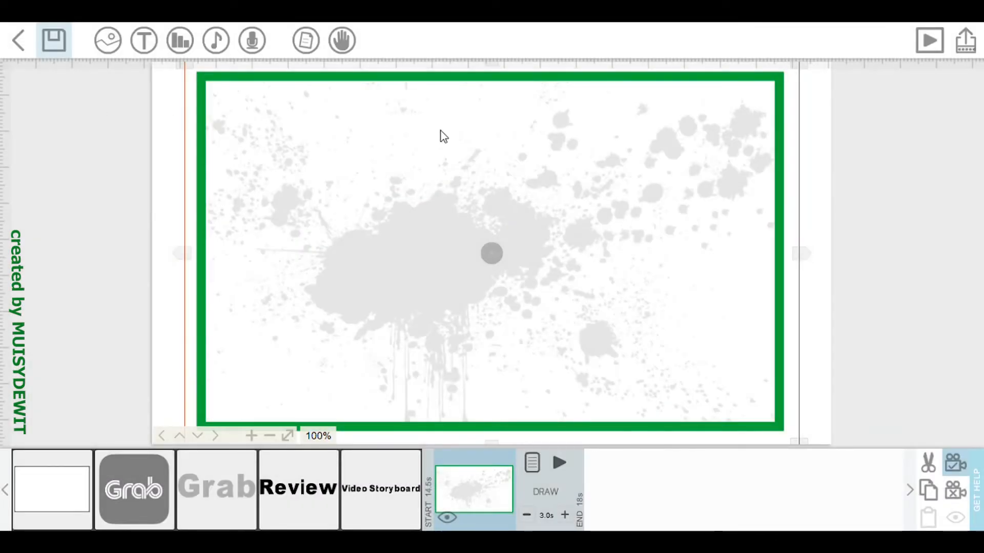
- Insert the woman holding a phone at the lower middle of the board and set her animate time to 2.0 s
left_click(107, 40)
left_click(435, 349)
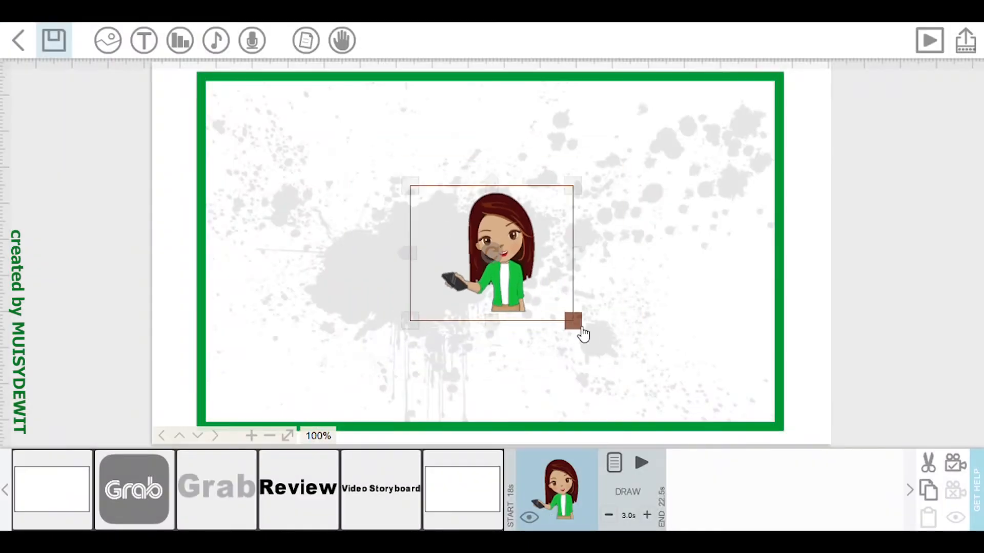
double_click(514, 293)
left_click(357, 366)
left_click(640, 422)
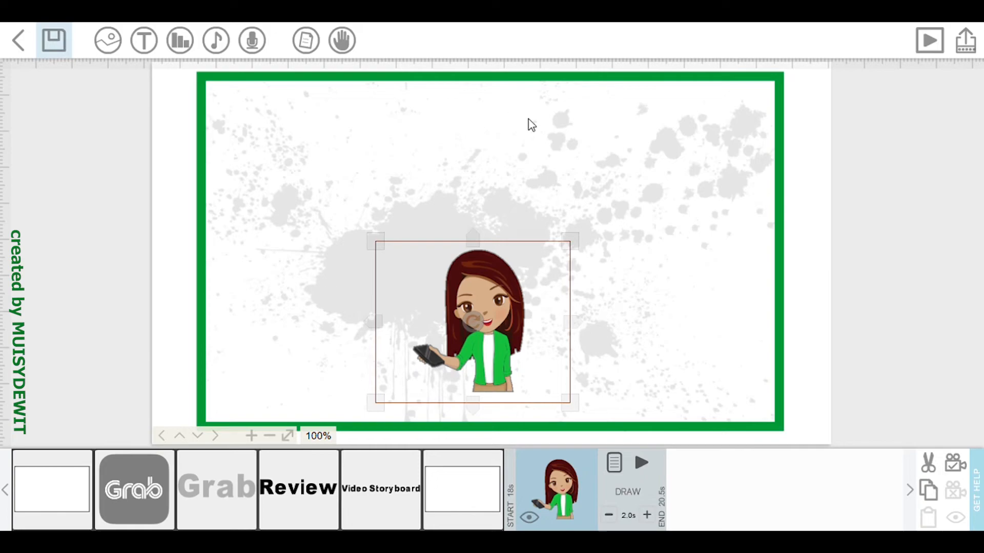
- Insert a speech bubble, shorten its pause, flip it horizontally and place it scaled down to the woman's upper left
left_click(108, 40)
left_click(552, 349)
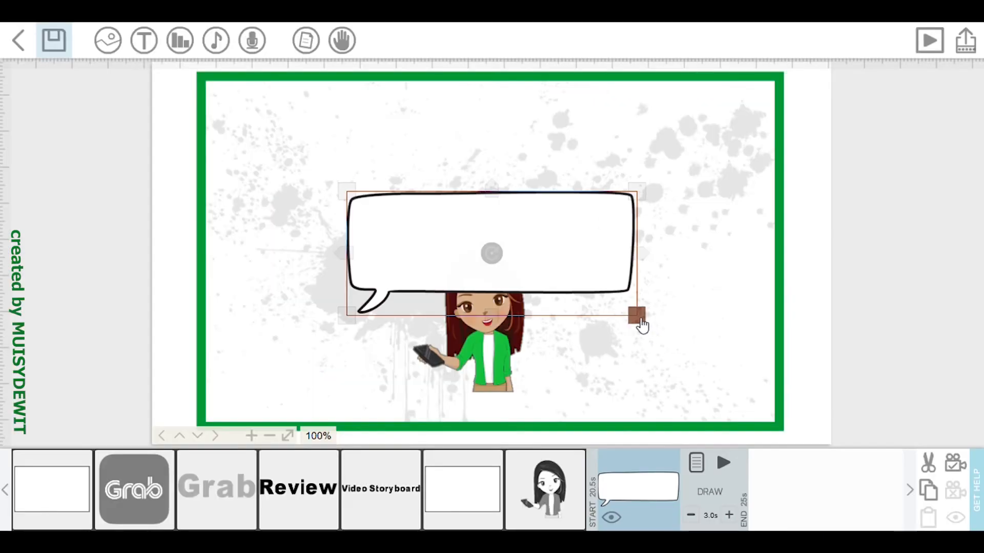
left_click(700, 464)
left_click(457, 366)
left_click(457, 366)
left_click(586, 301)
left_click(640, 424)
left_click_drag(448, 209, 431, 228)
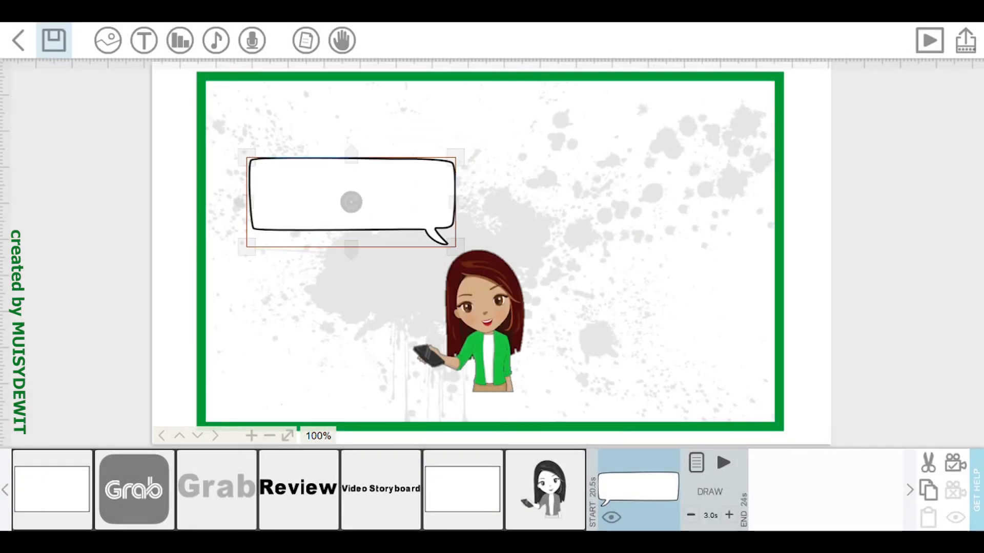
- Add the two-line text "Grab can be downloaded on many device" in Arial Black and scale it down
left_click(144, 40)
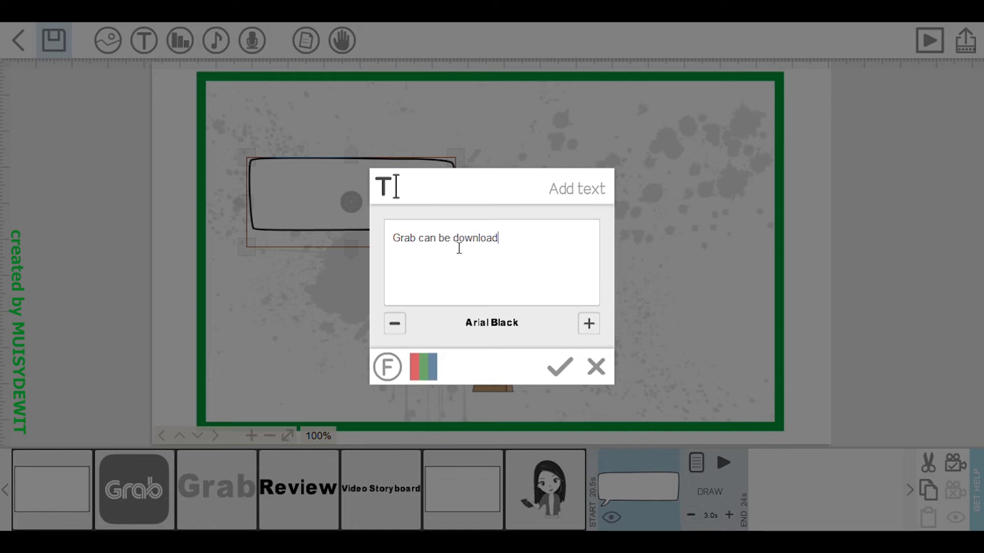
type("device")
left_click(559, 367)
left_click_drag(712, 306, 599, 278)
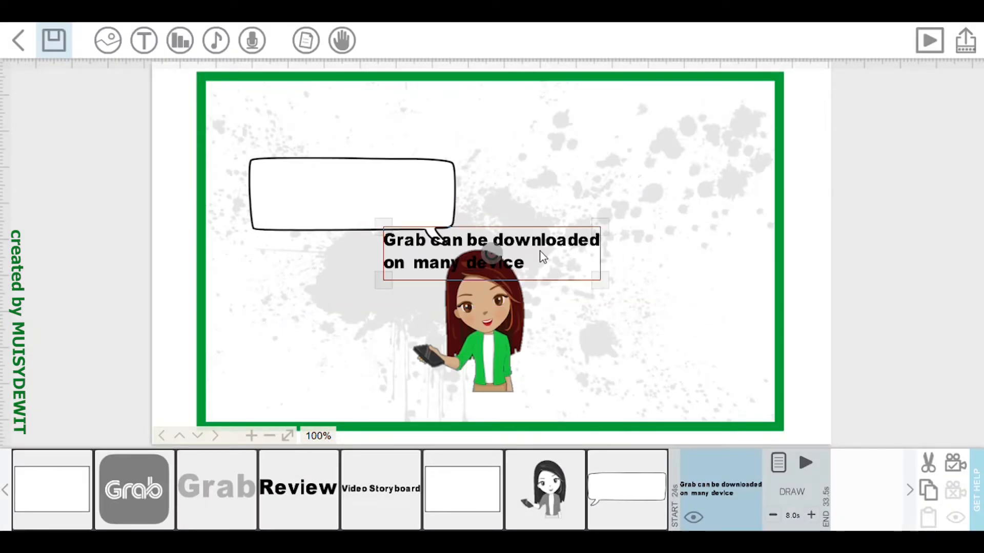
- Shorten the timing of the "Grab can be downloaded" text and change its colour to green
double_click(468, 264)
left_click(358, 368)
left_click(359, 367)
left_click(454, 366)
left_click(551, 368)
left_click(307, 424)
left_click(422, 367)
left_click(562, 377)
left_click(640, 424)
- Resize the green "Grab can be downloaded" text and fit it inside the speech bubble
left_click_drag(468, 264, 385, 197)
left_click_drag(499, 228, 469, 218)
left_click_drag(384, 197, 330, 191)
left_click_drag(418, 211, 426, 215)
left_click(627, 490)
left_click(544, 490)
left_click(462, 490)
left_click(381, 490)
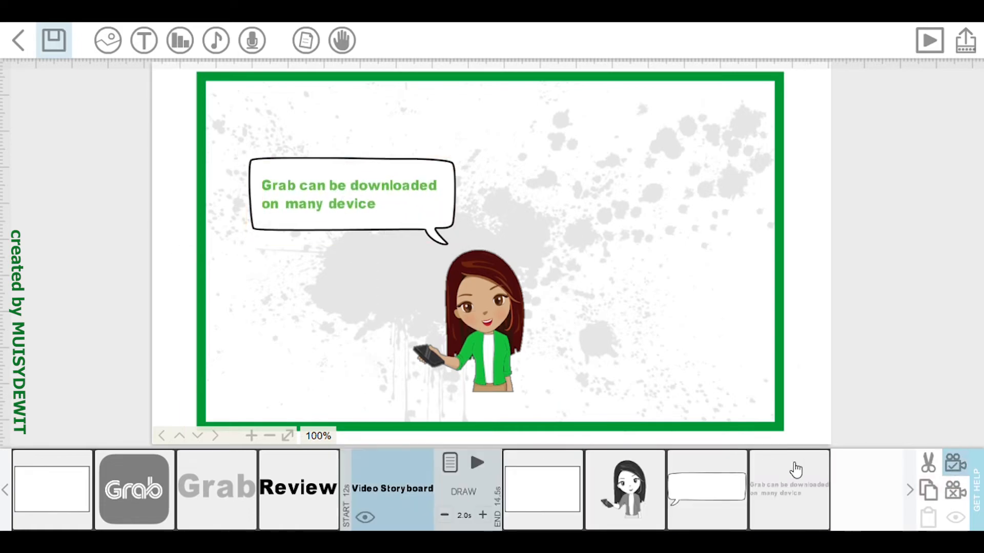
- Insert a second speech bubble after the last timeline element and place it scaled down to the woman's upper right
left_click(794, 467)
left_click(108, 40)
left_click(299, 216)
left_click_drag(491, 254, 647, 210)
left_click_drag(740, 252, 694, 231)
left_click_drag(658, 197, 676, 215)
- Shorten the second speech bubble's pause and transition times and set its camera position
left_click(851, 462)
left_click(454, 365)
left_click(554, 365)
left_click(641, 425)
left_click(955, 463)
- Add the three-line text "In playstore for android and appstore for apple devices" in green Arial Black
left_click(144, 40)
type("In playstore for android")
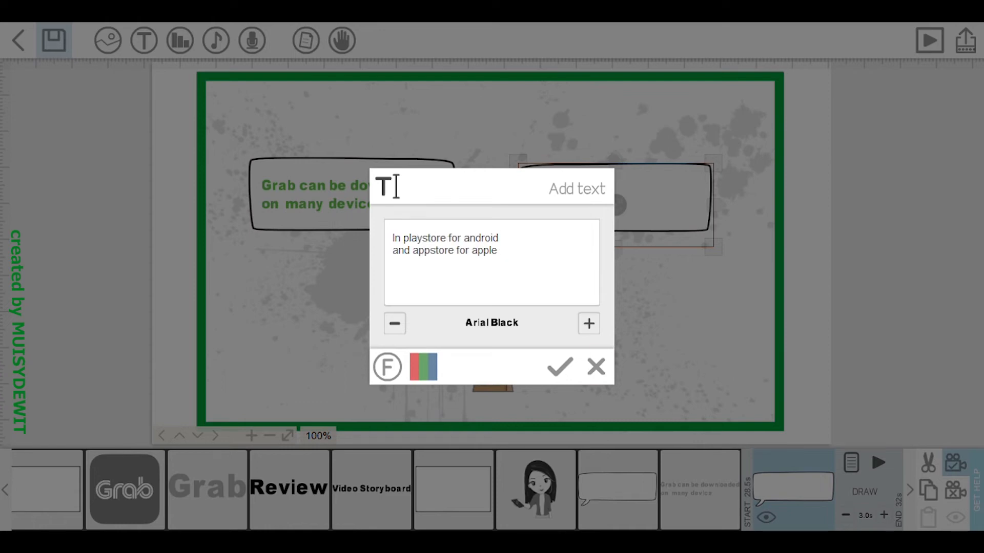
left_click(423, 367)
left_click(492, 161)
left_click(571, 437)
left_click(560, 367)
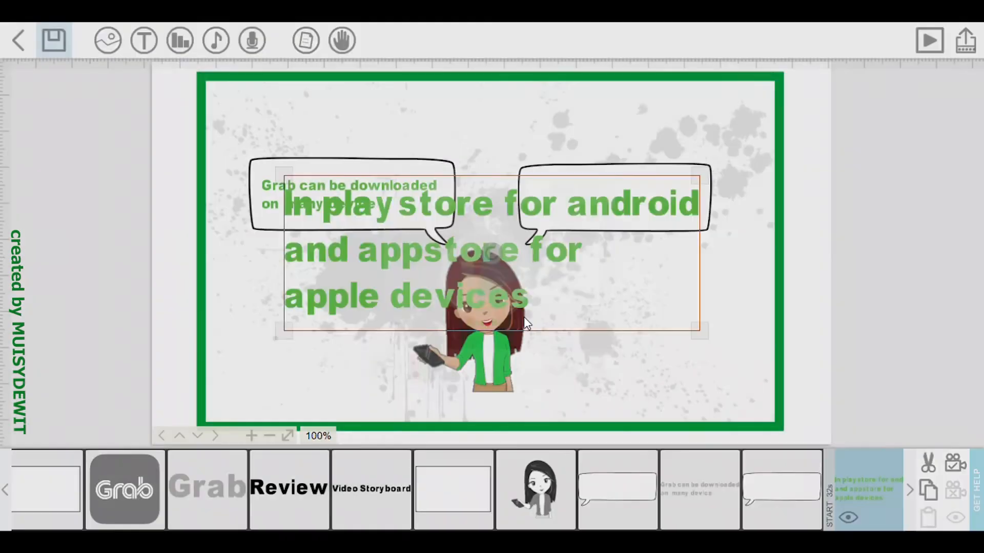
- Scale down the playstore and appstore text and fit it inside the second speech bubble
left_click_drag(700, 331, 572, 282)
left_click_drag(517, 259, 635, 208)
left_click_drag(693, 175, 698, 173)
left_click_drag(609, 202, 618, 197)
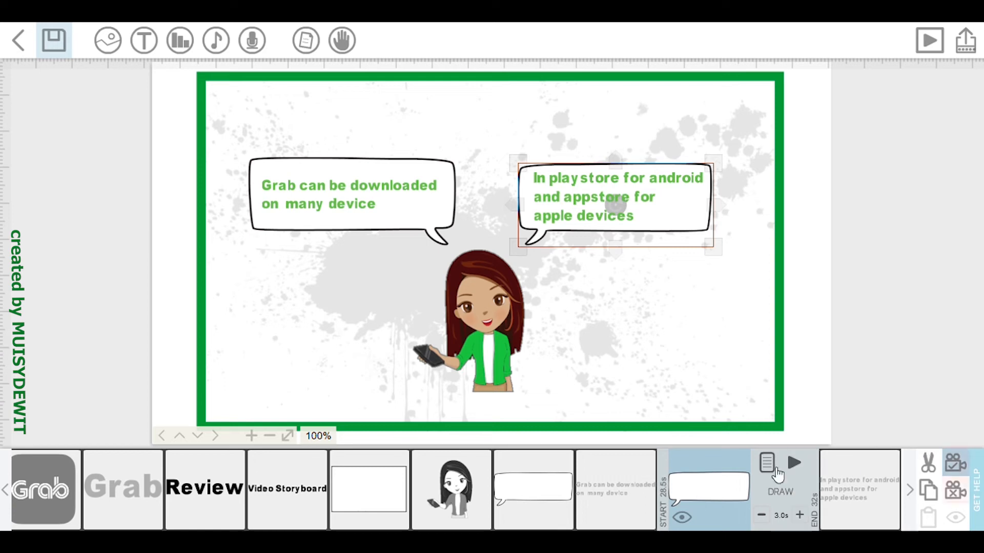
- Preview the whole scribe from the beginning
left_click(929, 52)
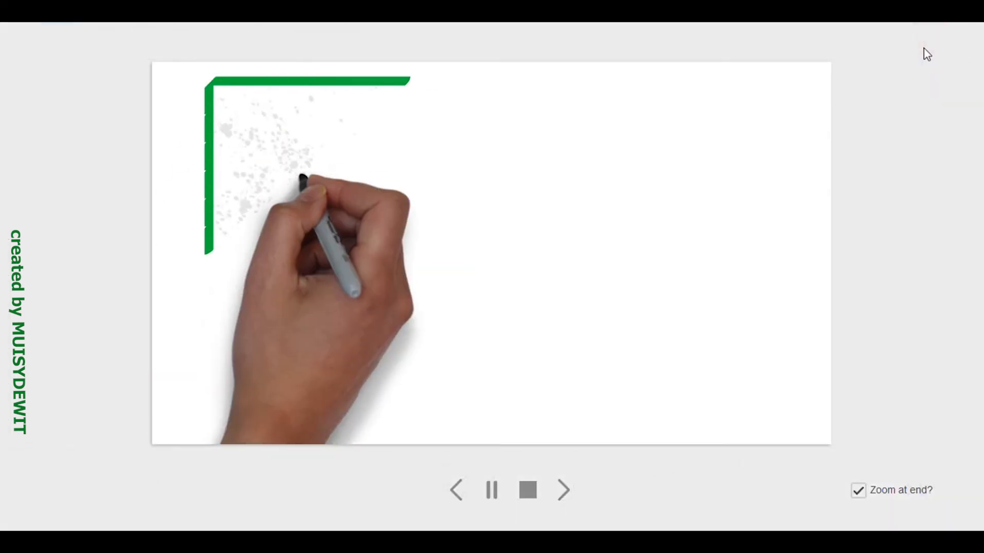